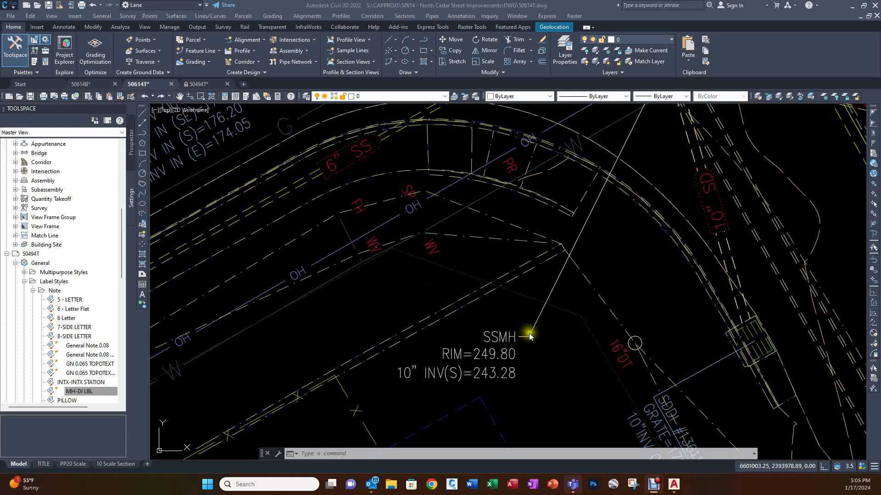
Select the SSMH note label, check its right-click actions, then clear the selection
{"action": "left_click", "coordinate": [503, 338]}
{"action": "left_click", "coordinate": [503, 338]}
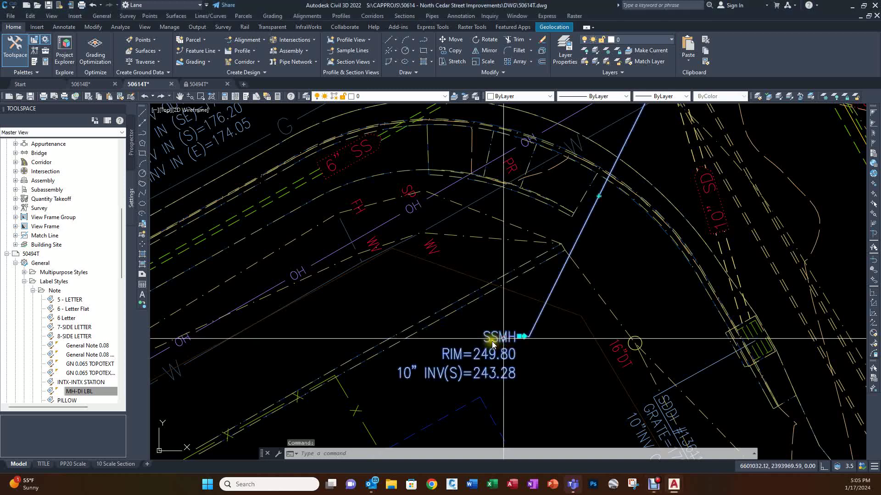
{"action": "right_click", "coordinate": [502, 340]}
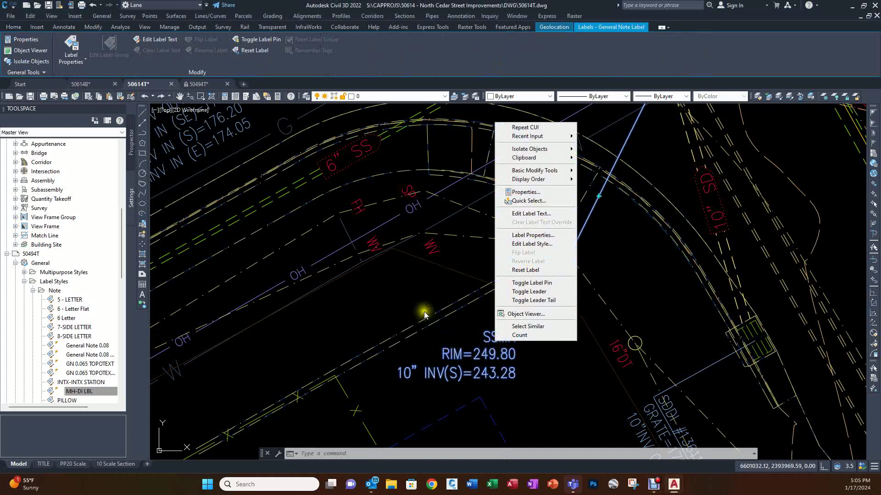
{"action": "key", "text": "Escape"}
{"action": "key", "text": "Escape"}
{"action": "key", "text": "Escape"}
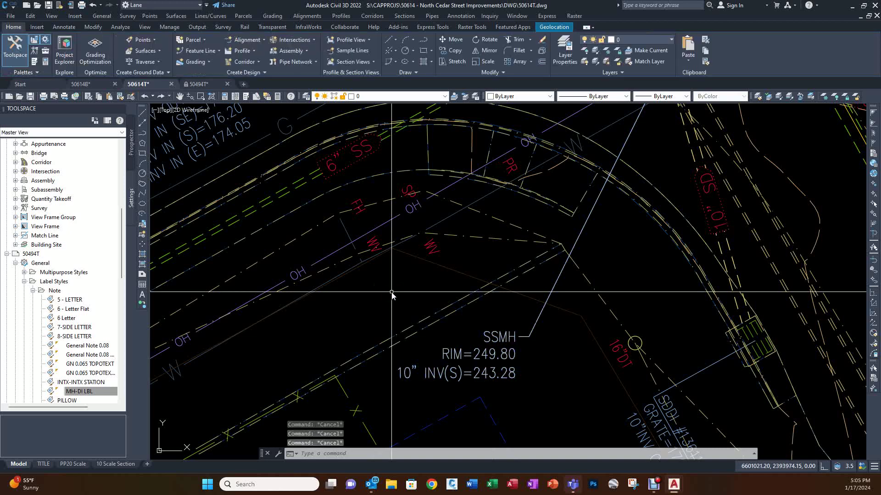
List the SSMH label with LI and highlight its AECC_GENERAL_NOTE_LABEL object type
{"action": "left_click", "coordinate": [500, 337]}
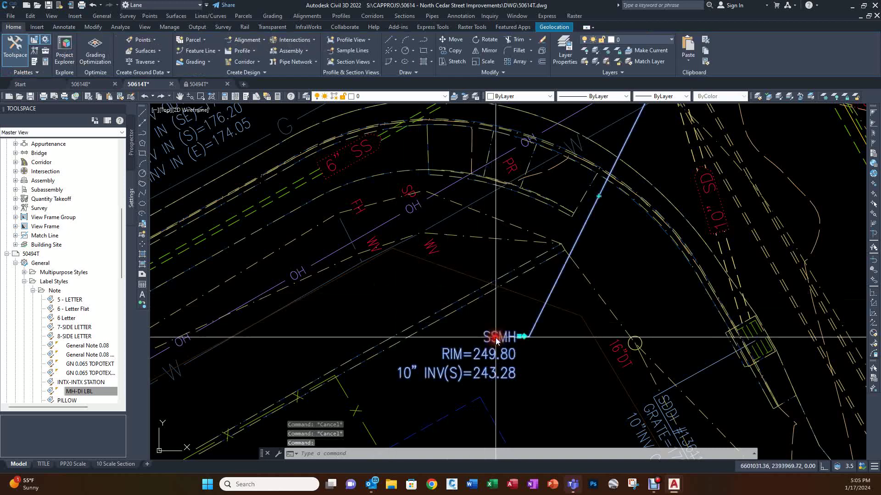
{"action": "type", "text": "L"}
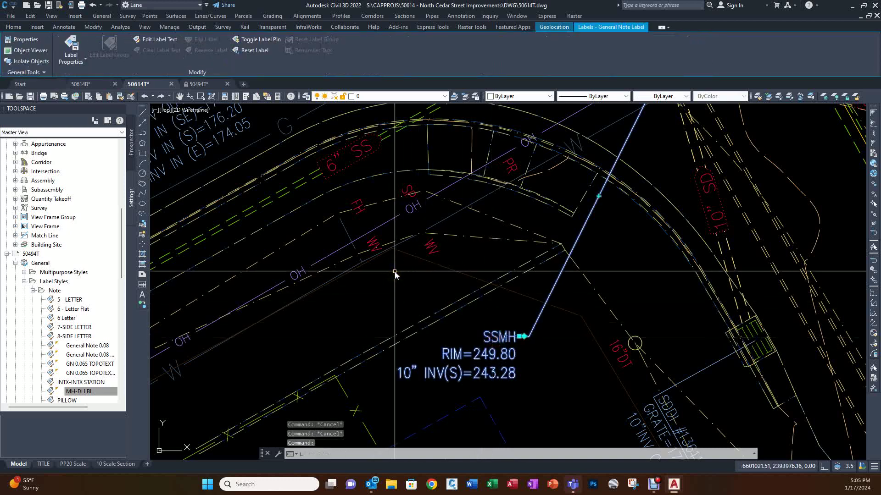
{"action": "type", "text": "I"}
{"action": "key", "text": "Return"}
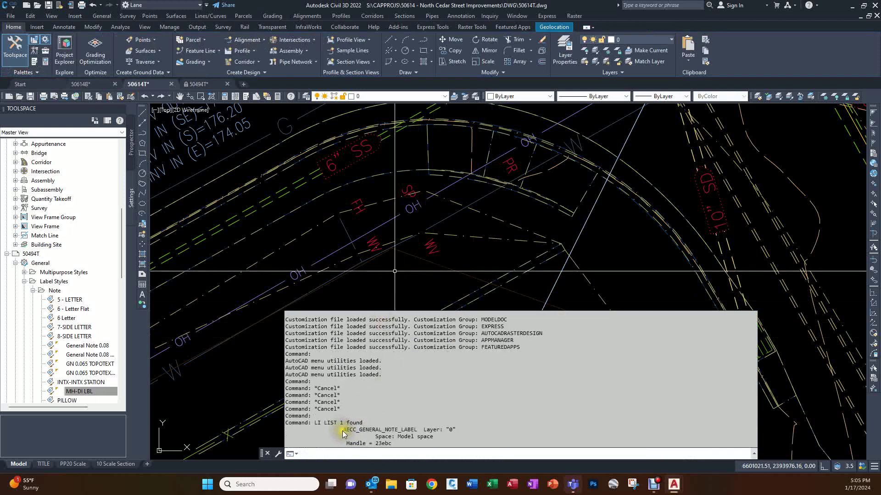
{"action": "left_click_drag", "start_coordinate": [344, 430], "coordinate": [419, 432]}
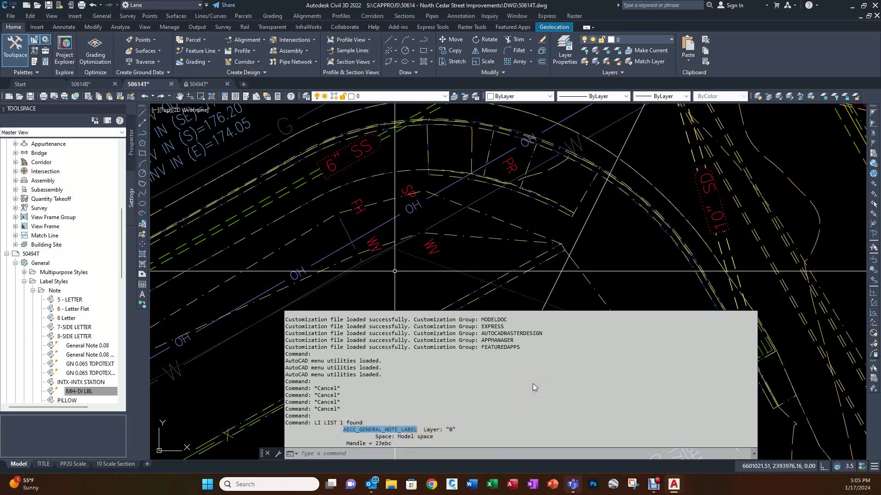
{"action": "left_click", "coordinate": [630, 277]}
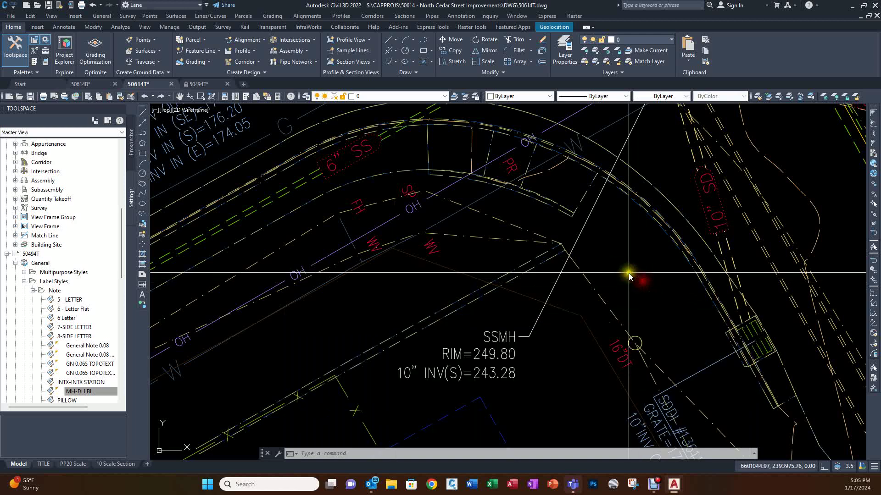
{"action": "key", "text": "Escape"}
{"action": "key", "text": "Escape"}
{"action": "key", "text": "Escape"}
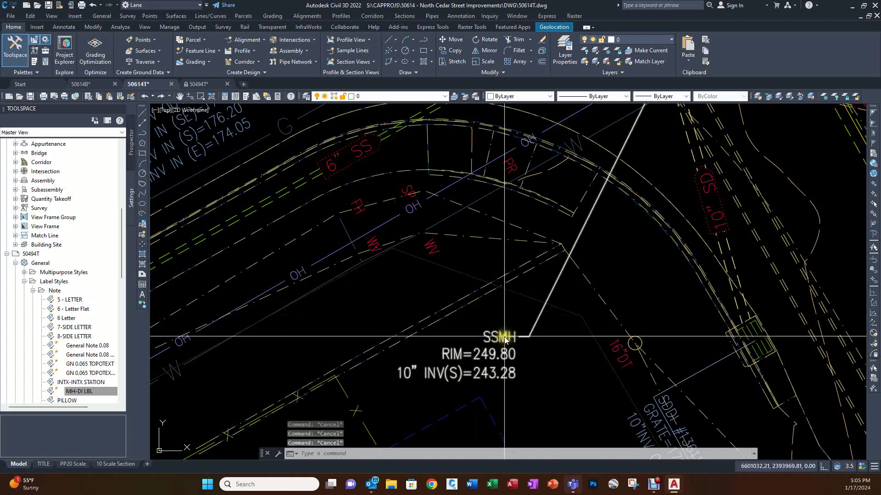
{"action": "left_click", "coordinate": [505, 338]}
{"action": "right_click", "coordinate": [504, 315]}
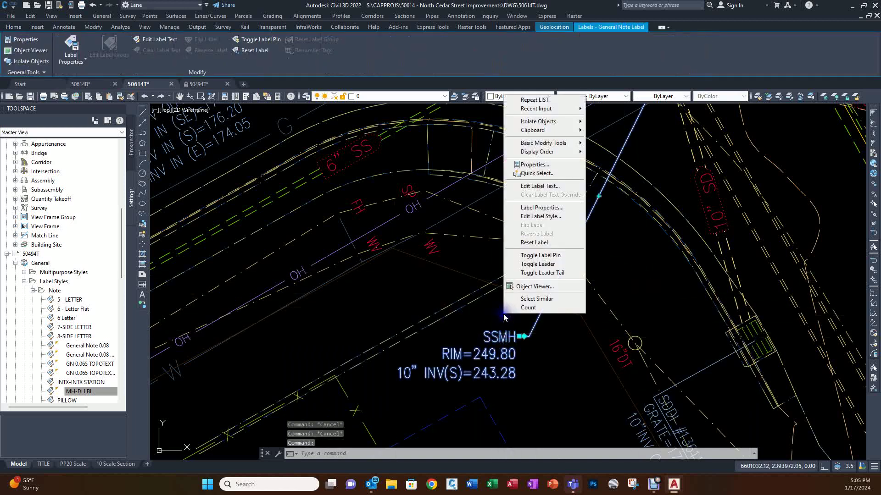
{"action": "left_click", "coordinate": [541, 186]}
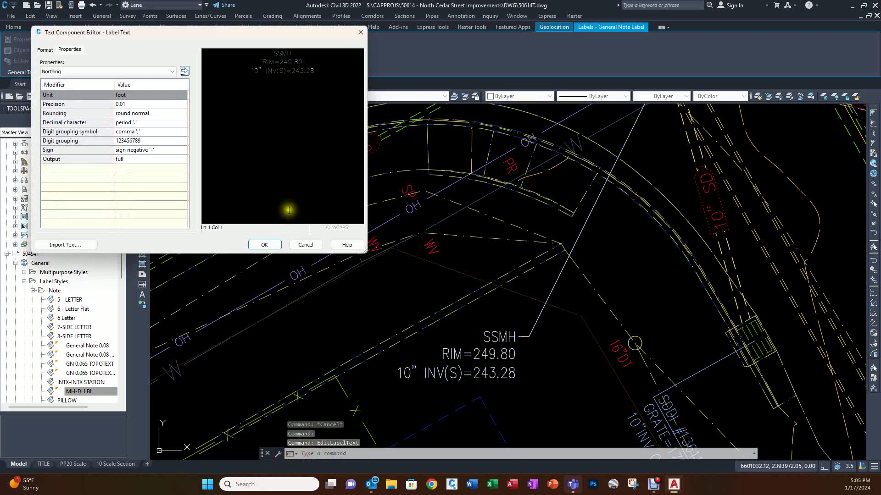
{"action": "left_click", "coordinate": [339, 445]}
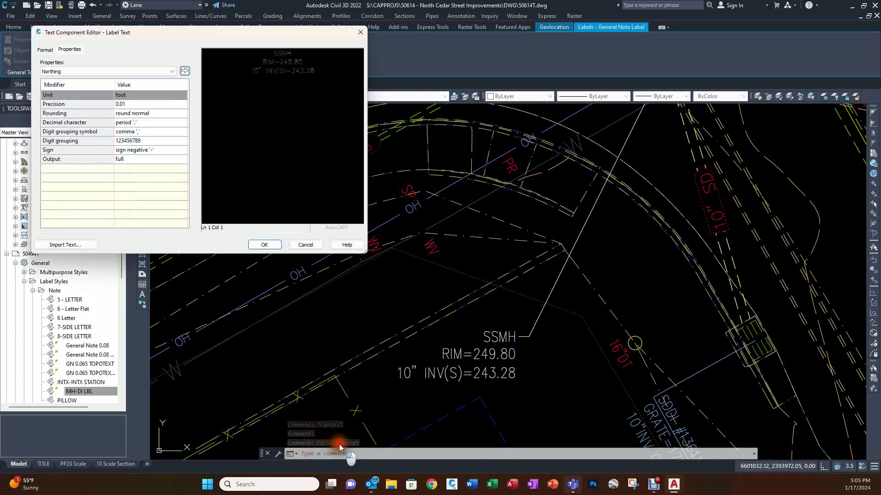
{"action": "left_click", "coordinate": [334, 454]}
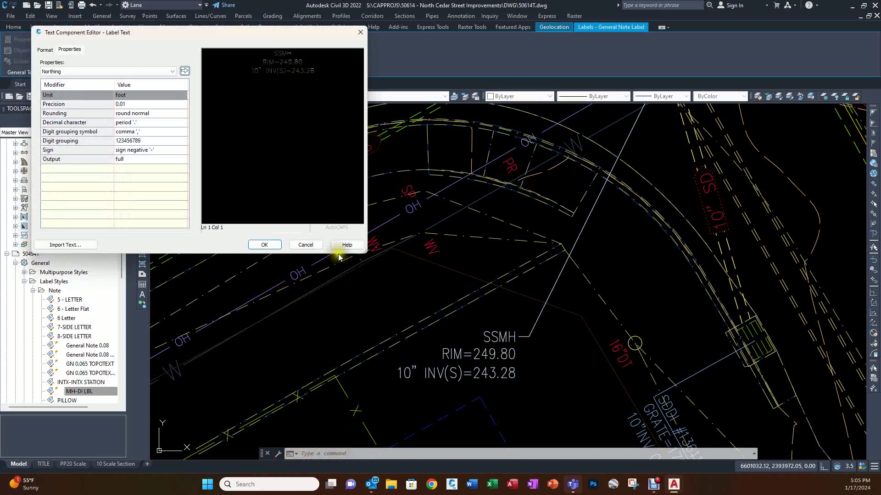
{"action": "left_click", "coordinate": [306, 244]}
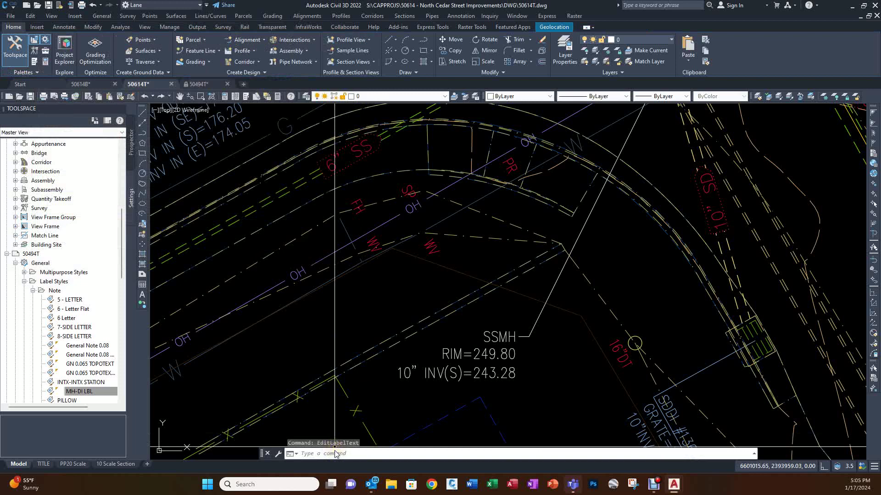
{"action": "key", "text": "F2"}
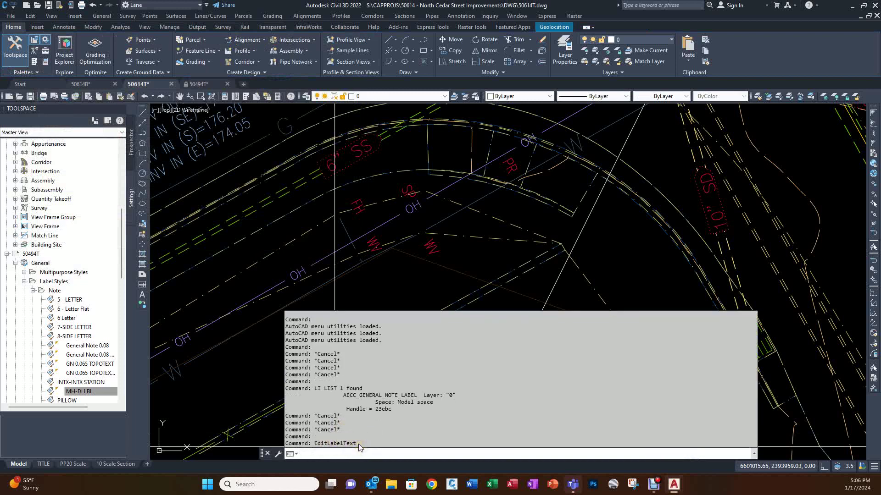
{"action": "left_click", "coordinate": [400, 285]}
{"action": "key", "text": "Escape"}
{"action": "key", "text": "Escape"}
{"action": "key", "text": "Escape"}
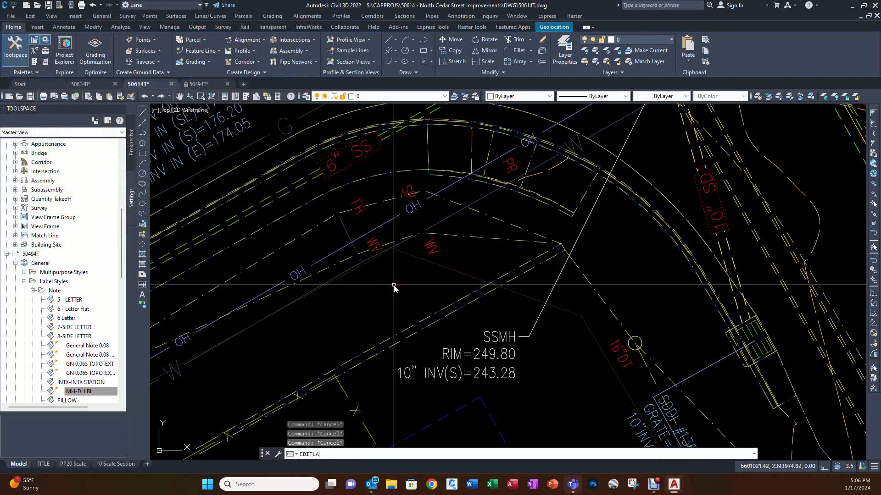
{"action": "type", "text": "EDITLABELTEXT"}
{"action": "key", "text": "Return"}
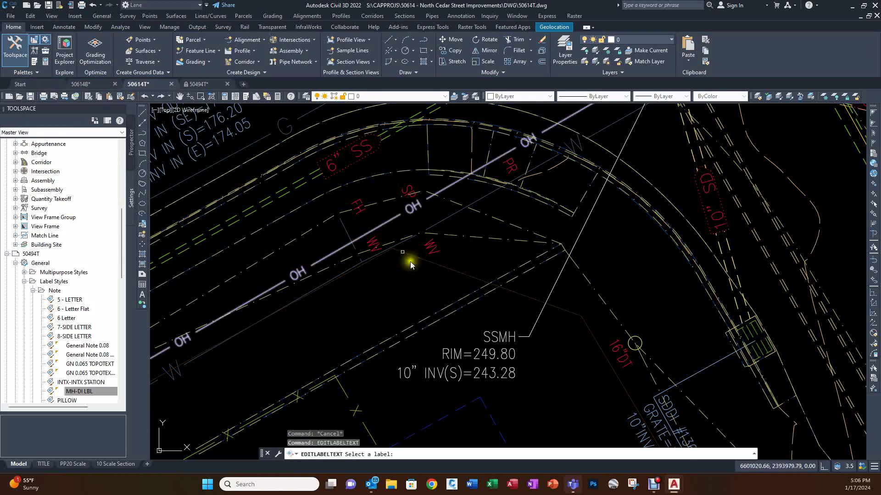
{"action": "left_click", "coordinate": [502, 338]}
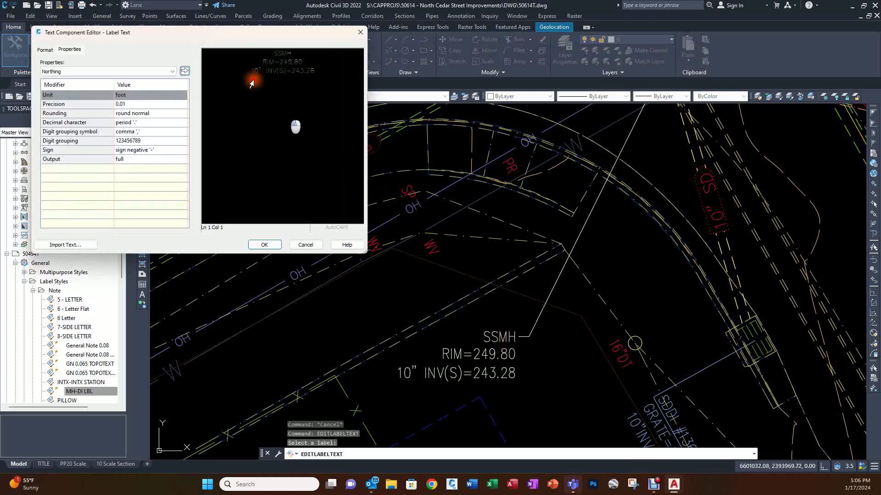
{"action": "left_click", "coordinate": [304, 244]}
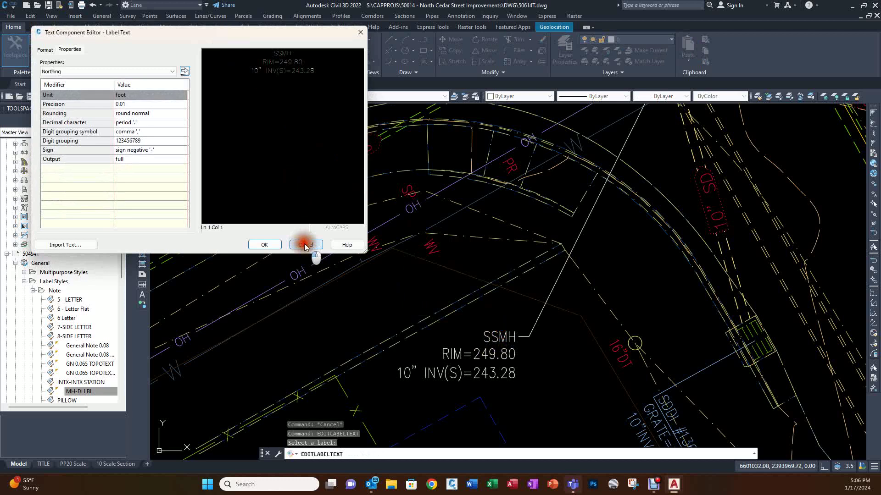
{"action": "left_click", "coordinate": [332, 458]}
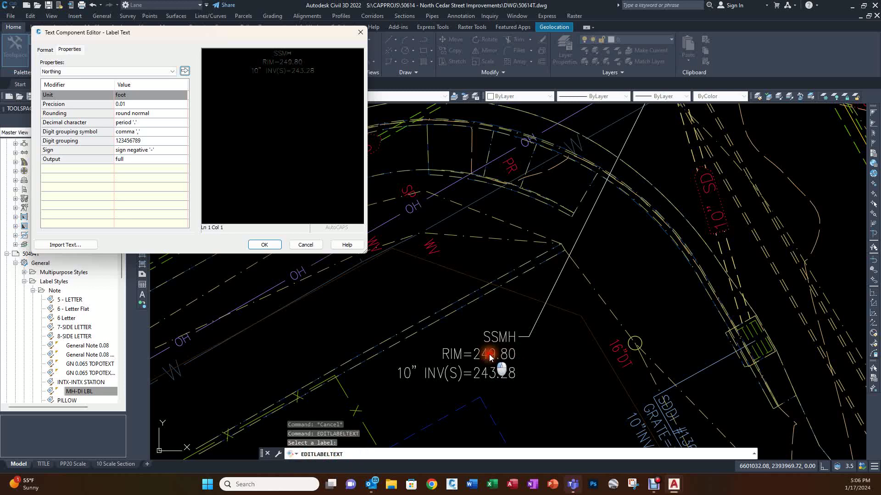
Close the label text editor unchanged and enter CUI after the mistyped CUX is rejected
{"action": "left_click", "coordinate": [306, 245]}
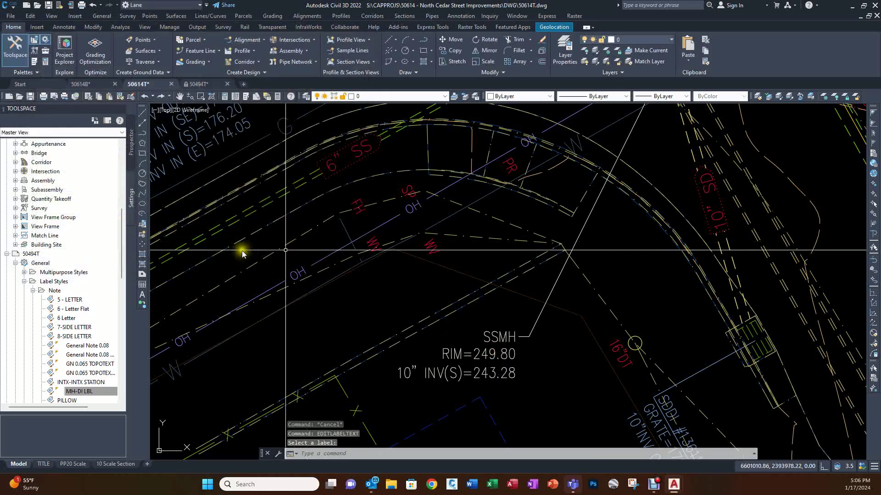
{"action": "key", "text": "Escape"}
{"action": "key", "text": "Escape"}
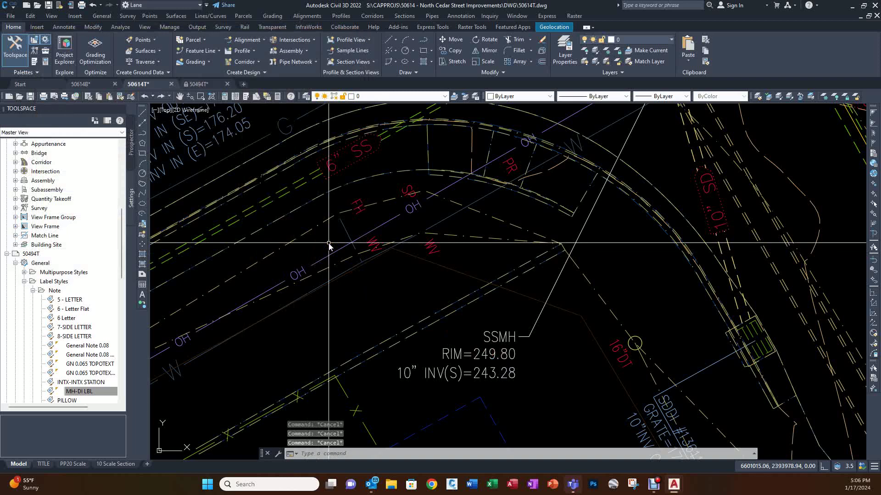
{"action": "type", "text": "cu"}
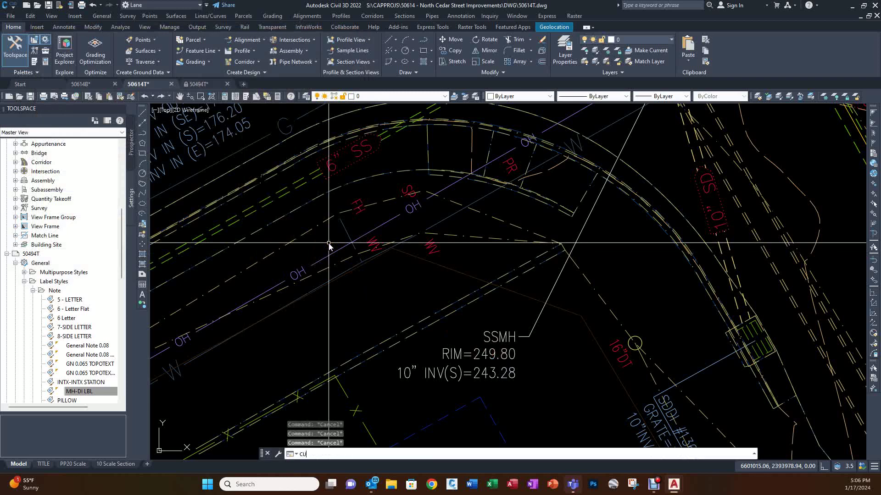
{"action": "type", "text": "x"}
{"action": "key", "text": "Return"}
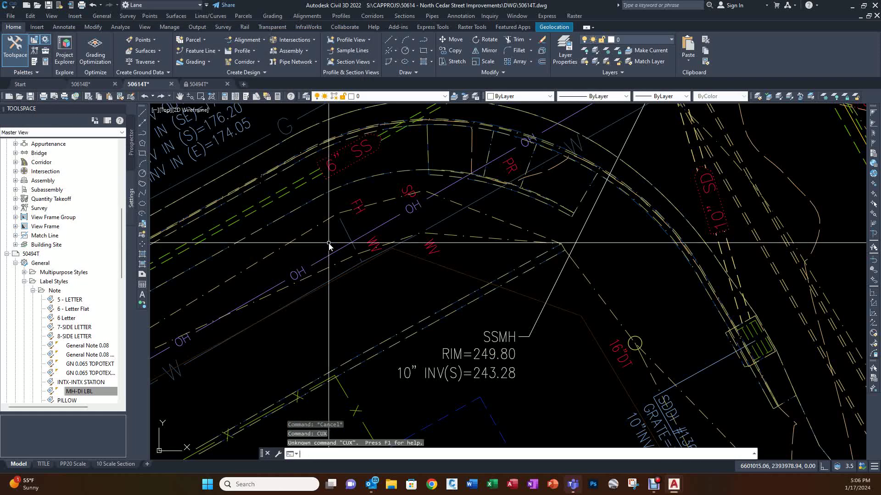
{"action": "key", "text": "BackSpace"}
{"action": "type", "text": "cui"}
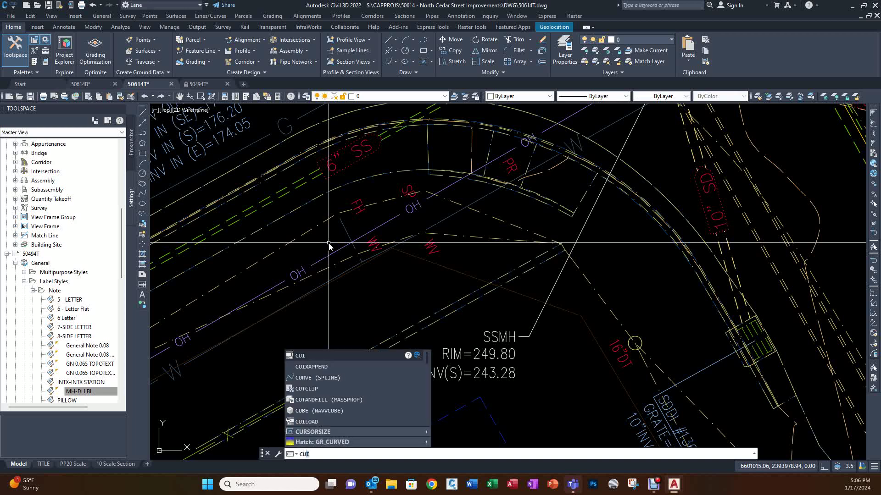
Open the CUI editor, reposition it, and select Double Click Actions in the Customizations tree
{"action": "key", "text": "Return"}
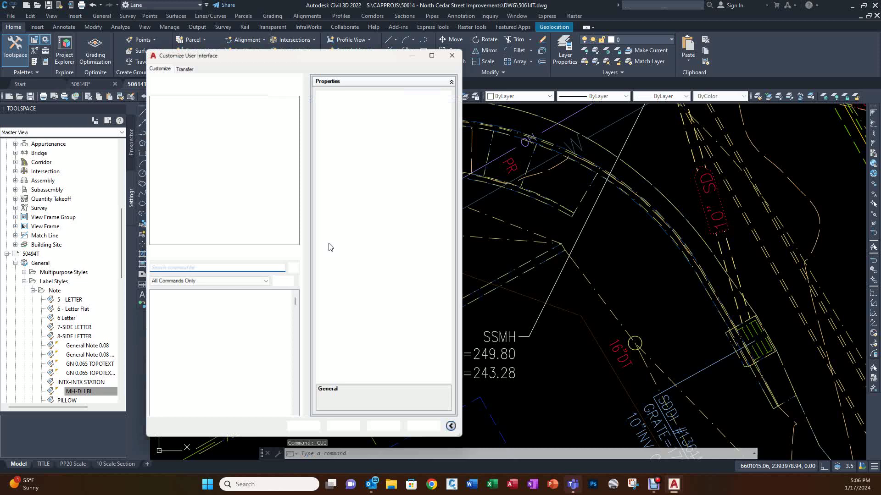
{"action": "left_click_drag", "start_coordinate": [333, 50], "coordinate": [350, 33]}
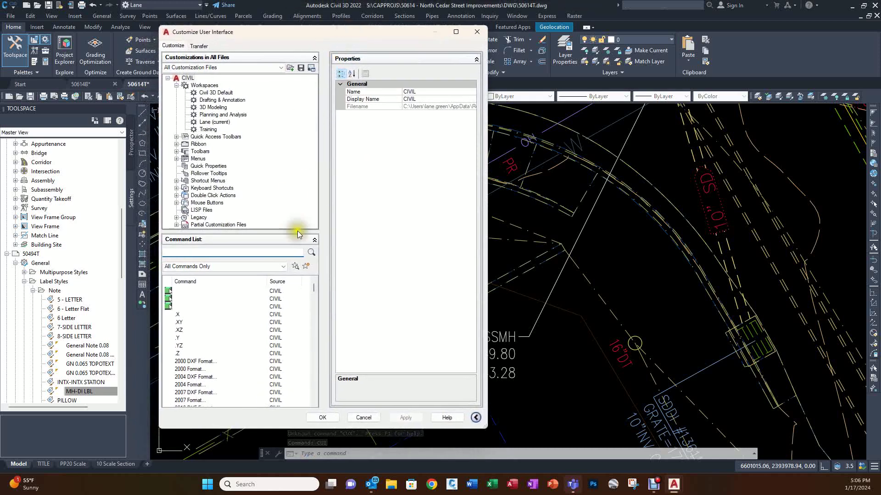
{"action": "left_click", "coordinate": [176, 202]}
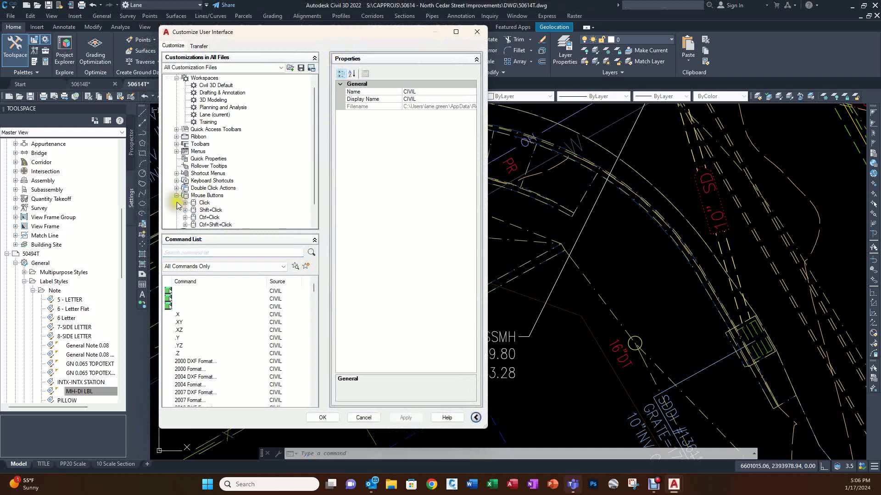
{"action": "left_click", "coordinate": [176, 196]}
{"action": "left_click", "coordinate": [204, 196]}
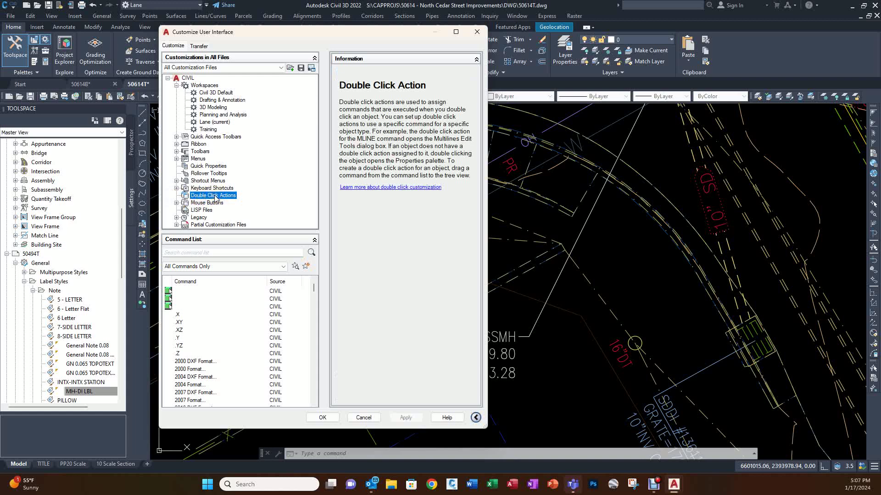
Create a new double-click action named 'Edit label' and select its Object Name property
{"action": "right_click", "coordinate": [209, 197]}
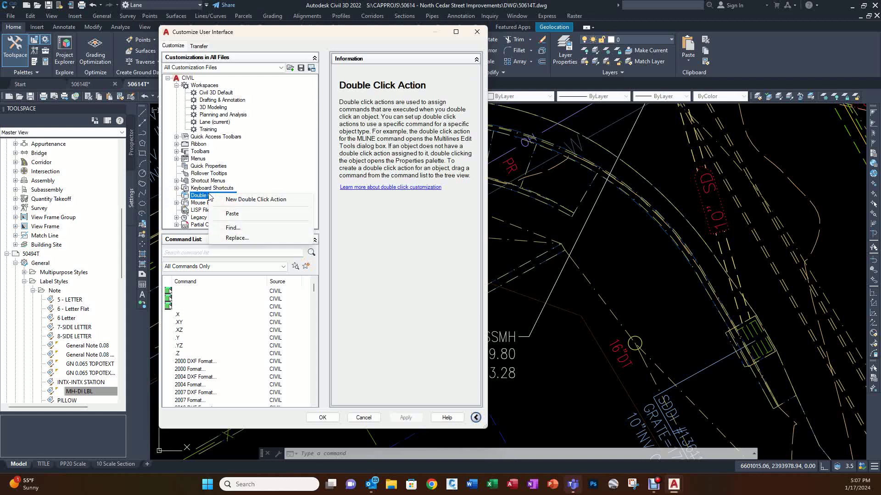
{"action": "left_click", "coordinate": [253, 200]}
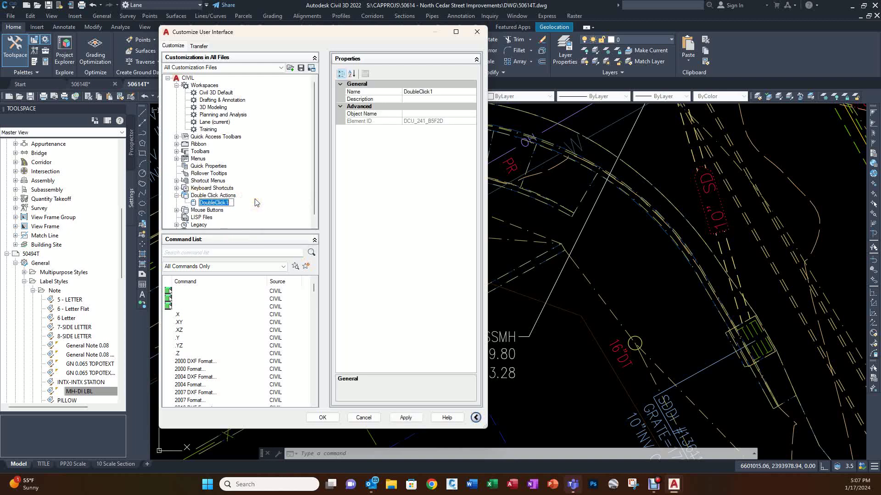
{"action": "type", "text": "eDI"}
{"action": "key", "text": "BackSpace"}
{"action": "key", "text": "BackSpace"}
{"action": "key", "text": "BackSpace"}
{"action": "key", "text": "BackSpace"}
{"action": "key", "text": "Return"}
{"action": "left_click", "coordinate": [416, 114]}
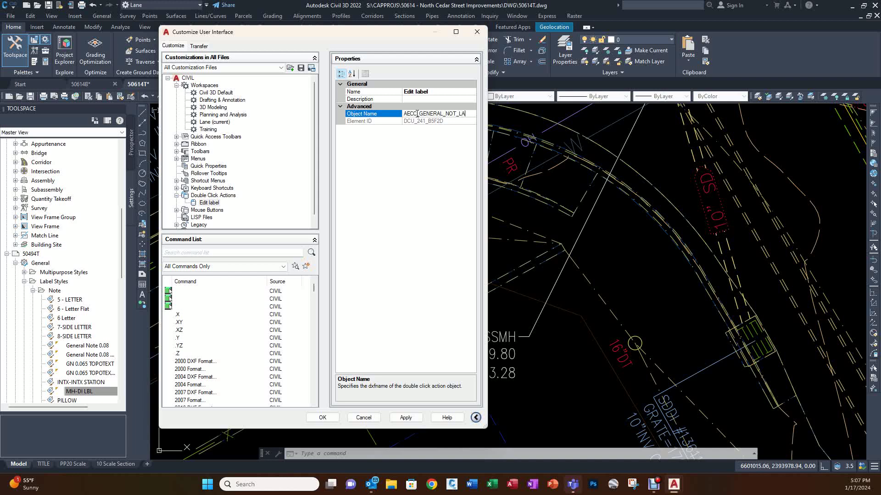
Complete the Object Name as AECC_GENERAL_NOTE_LABEL and widen the customization window
{"action": "left_click", "coordinate": [452, 113]}
{"action": "type", "text": "E"}
{"action": "left_click_drag", "start_coordinate": [486, 134], "coordinate": [545, 135]}
{"action": "left_click", "coordinate": [450, 114]}
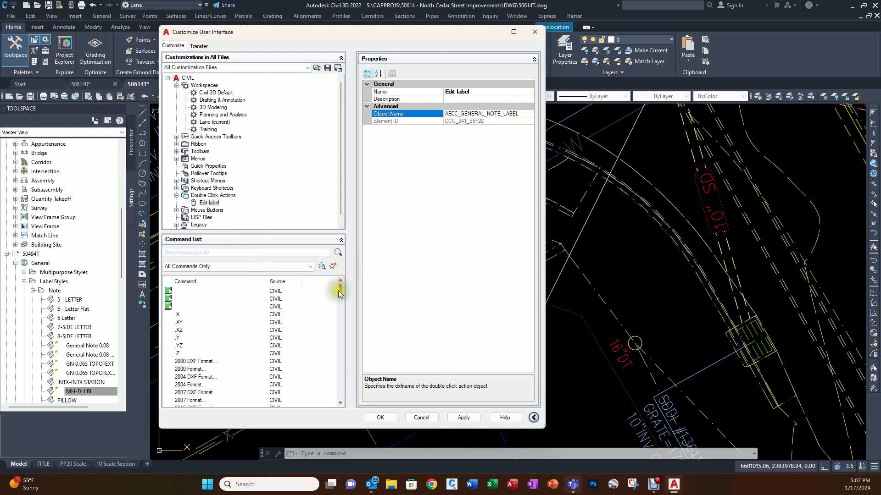
Scroll the Command List to Edit Label Text and select it, showing macro ^C^C_AeccEditLabelText
{"action": "left_click_drag", "start_coordinate": [340, 289], "coordinate": [337, 327]}
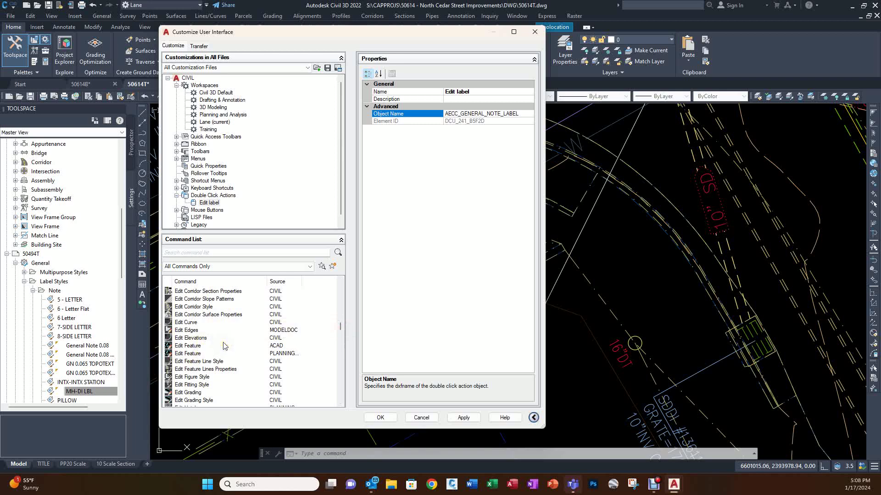
{"action": "scroll", "coordinate": [220, 346], "scroll_direction": "down", "scroll_amount": 2}
{"action": "scroll", "coordinate": [221, 347], "scroll_direction": "down", "scroll_amount": 2}
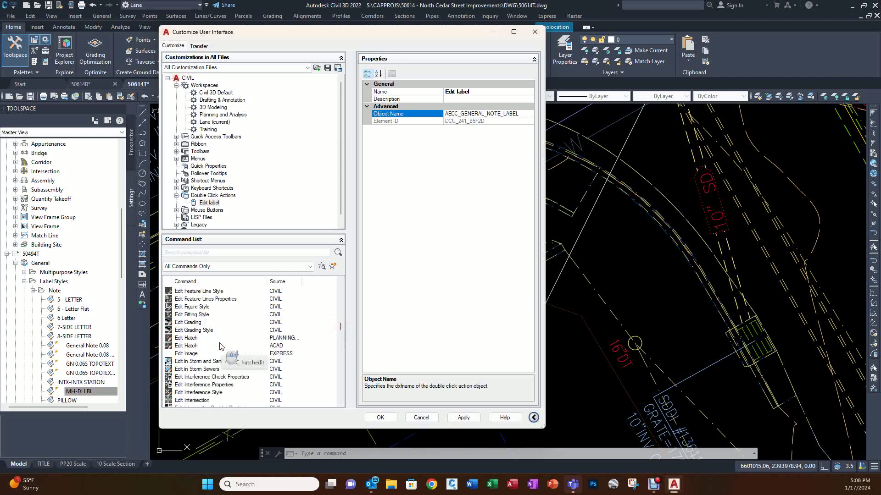
{"action": "scroll", "coordinate": [220, 348], "scroll_direction": "down", "scroll_amount": 5}
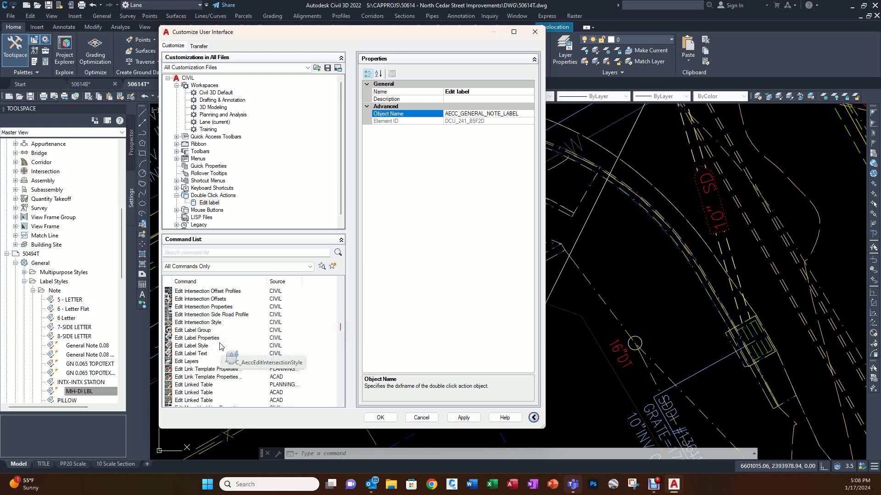
{"action": "left_click", "coordinate": [211, 354]}
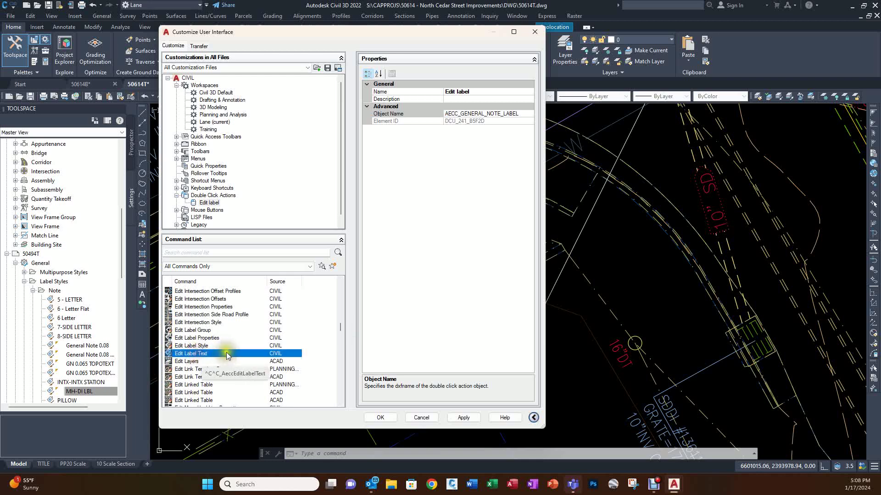
{"action": "left_click", "coordinate": [190, 357]}
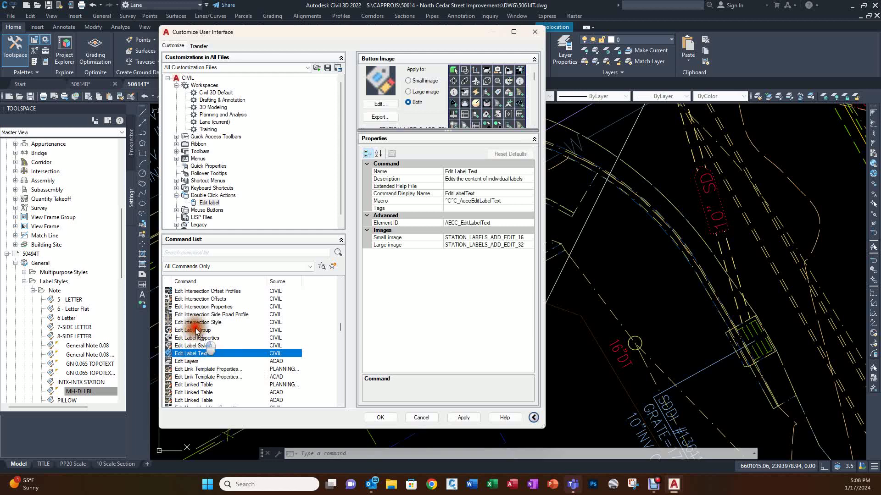
{"action": "scroll", "coordinate": [215, 206], "scroll_direction": "down", "scroll_amount": 1}
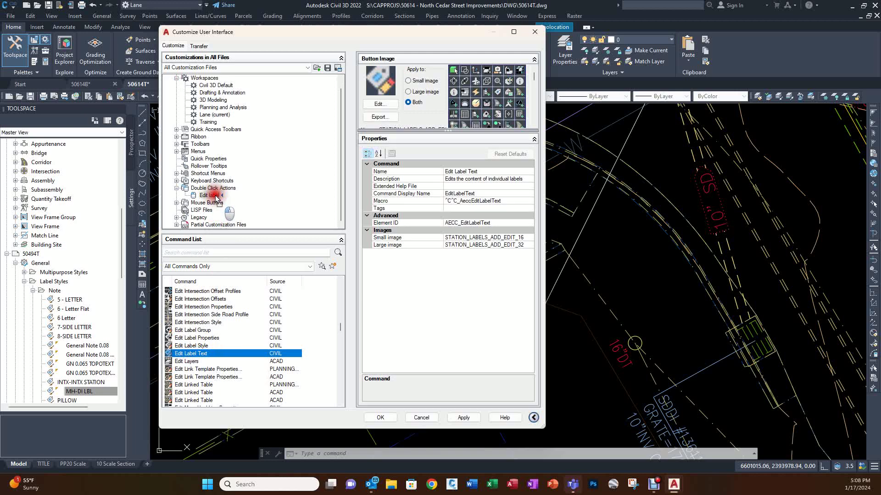
Attach the Edit Label Text command to the Edit label action and save the customization with OK
{"action": "left_click_drag", "start_coordinate": [216, 199], "coordinate": [215, 198]}
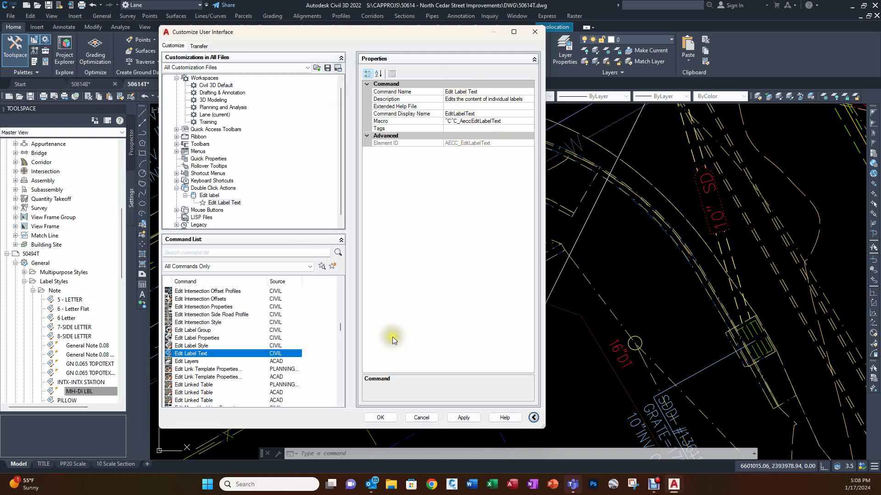
{"action": "left_click", "coordinate": [381, 416]}
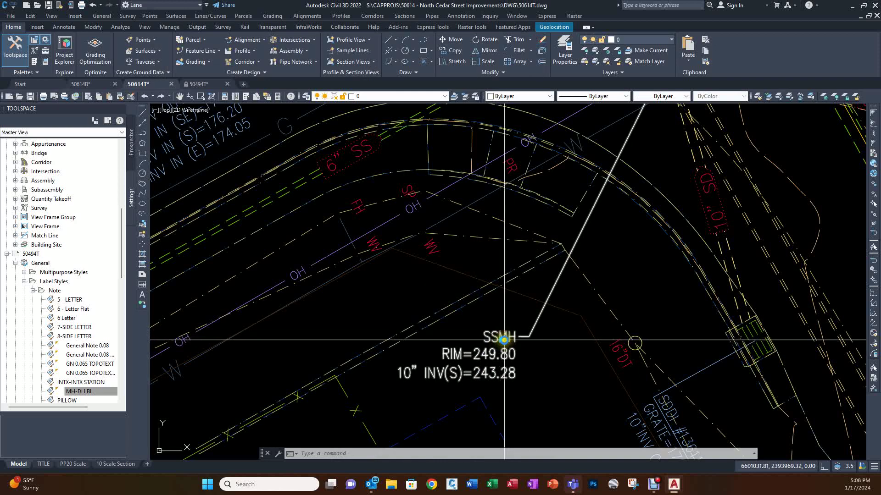
{"action": "left_click", "coordinate": [504, 337]}
{"action": "double_click", "coordinate": [504, 337]}
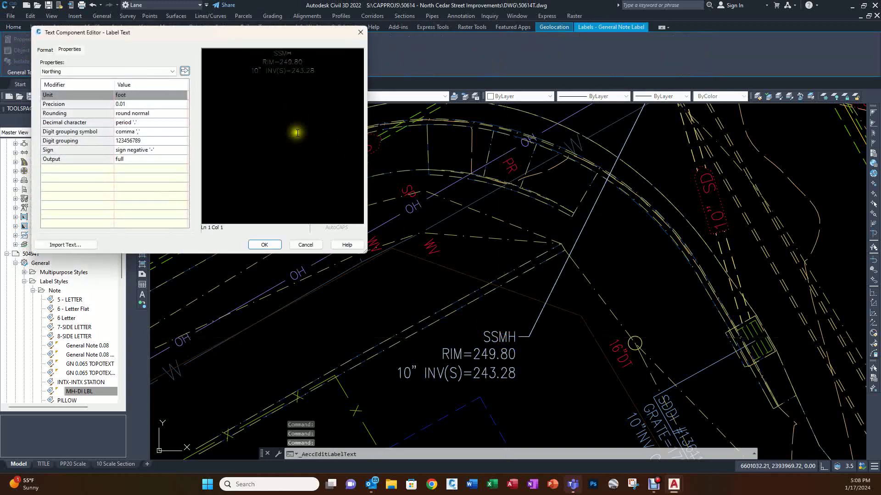
{"action": "left_click", "coordinate": [264, 244]}
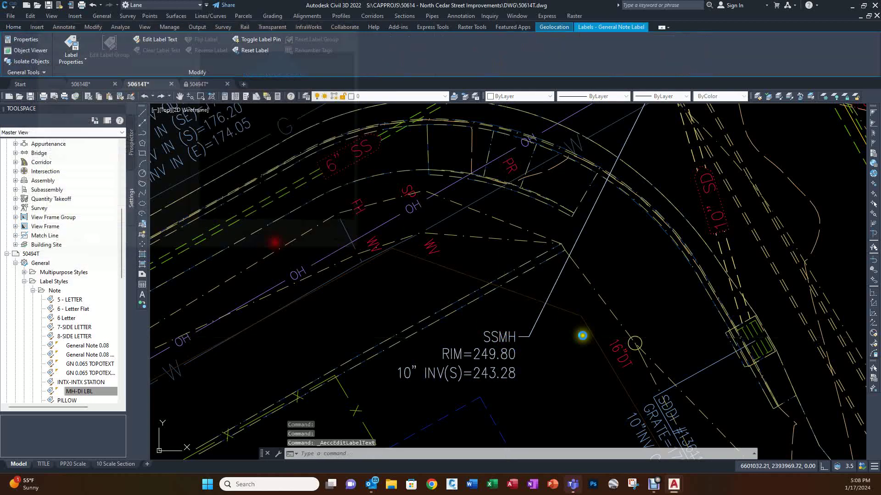
{"action": "left_click", "coordinate": [509, 337]}
{"action": "double_click", "coordinate": [509, 337]}
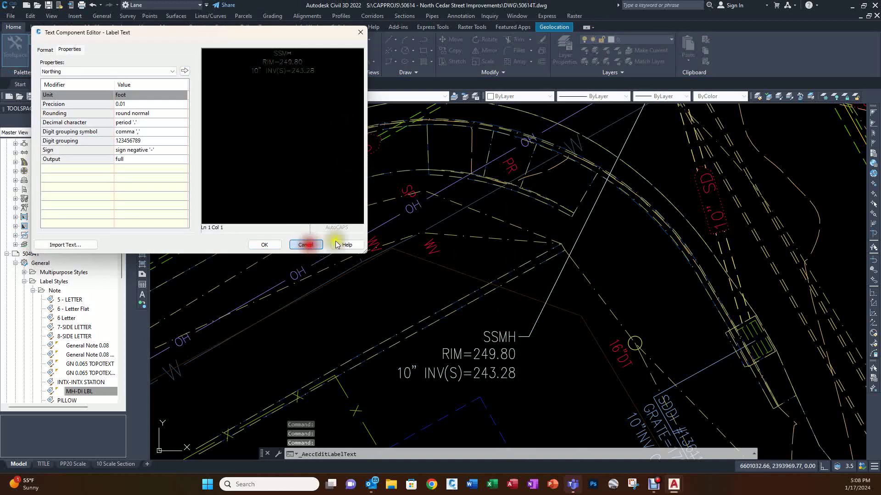
{"action": "left_click", "coordinate": [305, 244]}
{"action": "scroll", "coordinate": [472, 269], "scroll_direction": "down", "scroll_amount": 2}
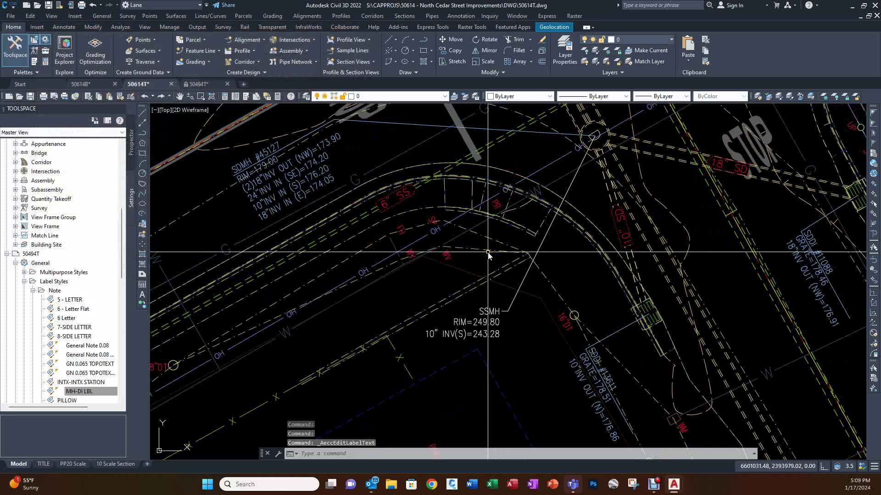
Copy the SSMH label to three nearby spots: down-right, left, and lower-left
{"action": "type", "text": "co"}
{"action": "key", "text": "Return"}
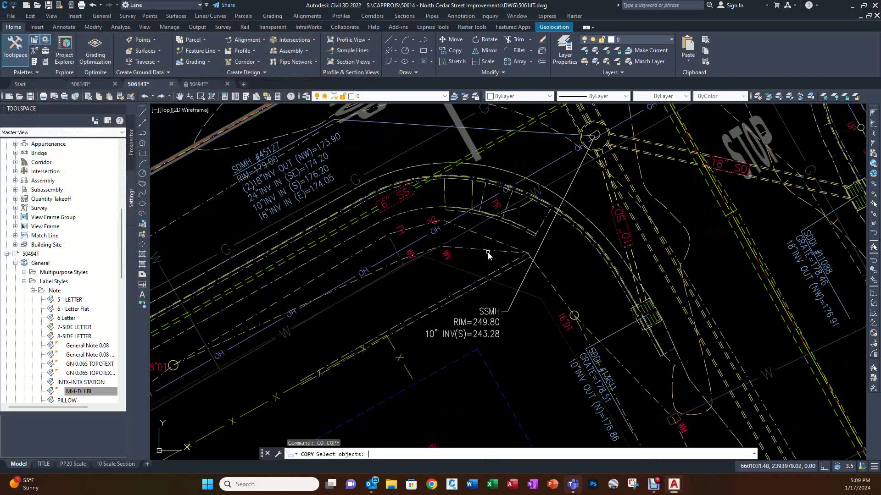
{"action": "left_click", "coordinate": [568, 190]}
{"action": "key", "text": "Return"}
{"action": "left_click", "coordinate": [578, 191]}
{"action": "left_click", "coordinate": [661, 222]}
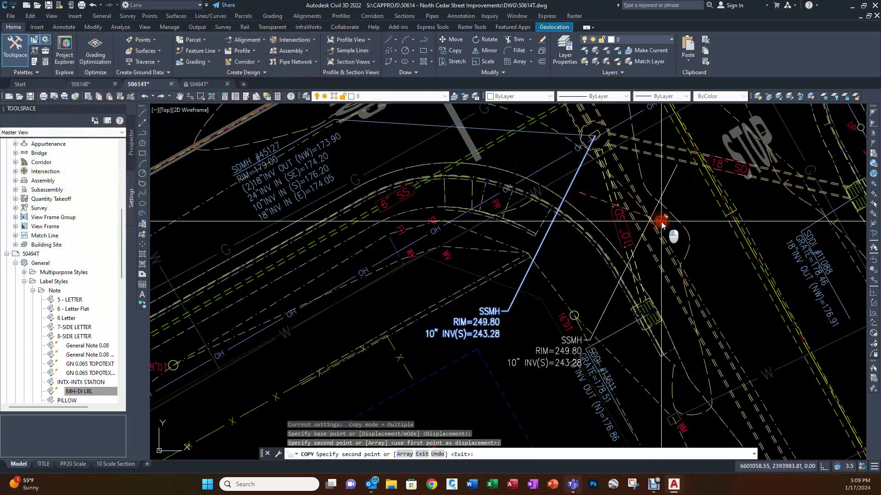
{"action": "left_click", "coordinate": [413, 195]}
{"action": "left_click", "coordinate": [422, 253]}
{"action": "key", "text": "Return"}
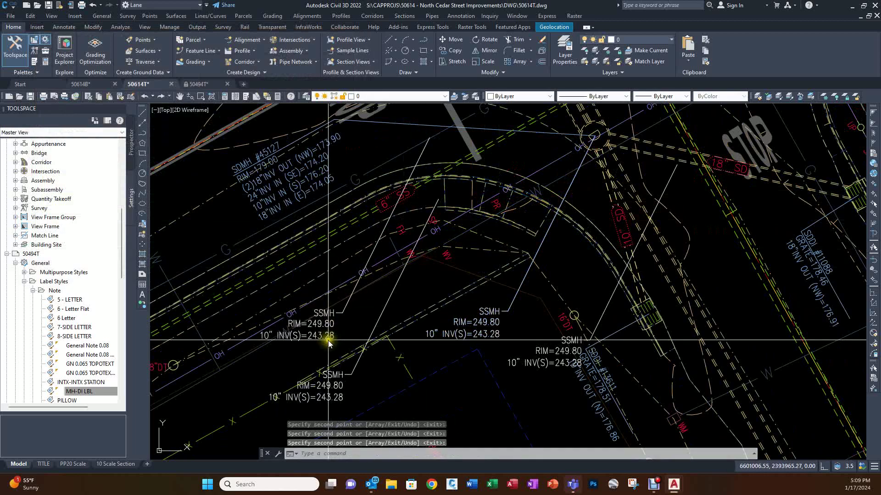
{"action": "key", "text": "Escape"}
{"action": "key", "text": "Escape"}
{"action": "key", "text": "Escape"}
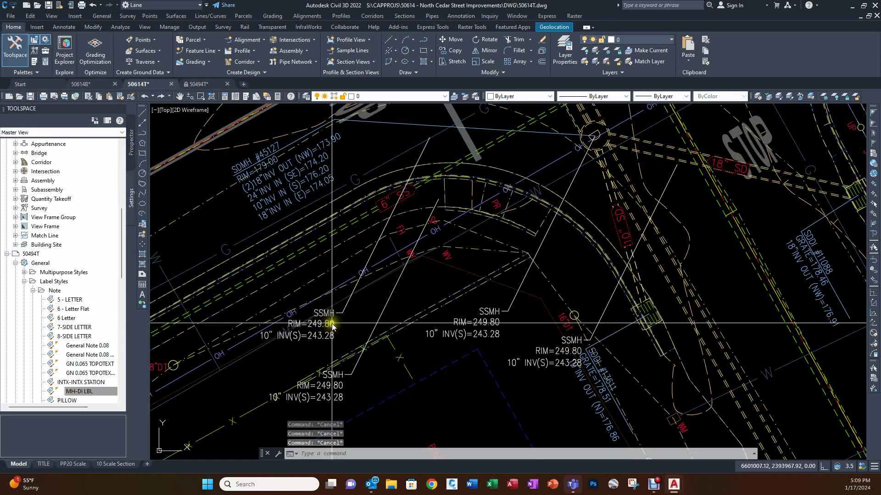
Edit the left copied label to read only 'SSMH' by deleting its RIM and INV lines
{"action": "double_click", "coordinate": [333, 327]}
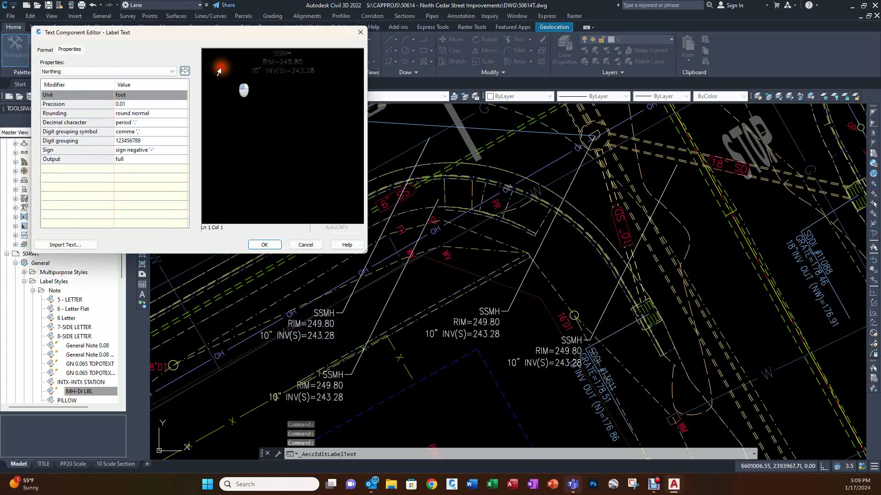
{"action": "left_click_drag", "start_coordinate": [219, 70], "coordinate": [234, 78]}
{"action": "key", "text": "Delete"}
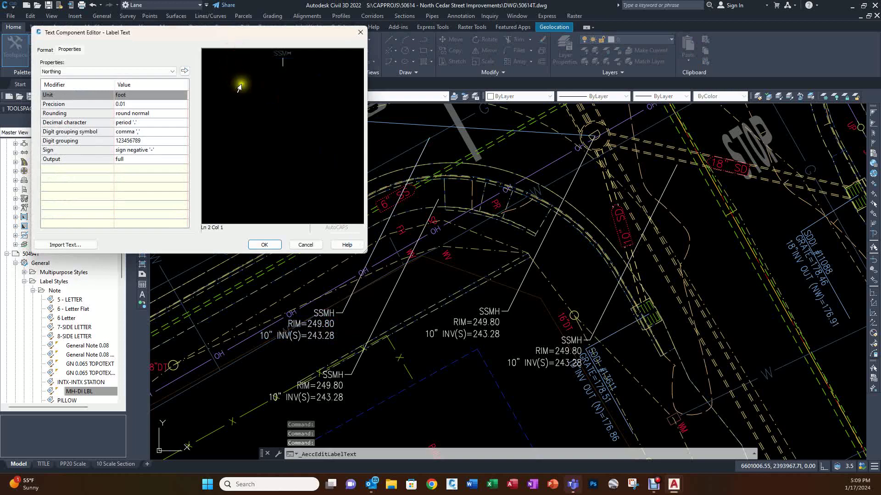
{"action": "left_click", "coordinate": [265, 244]}
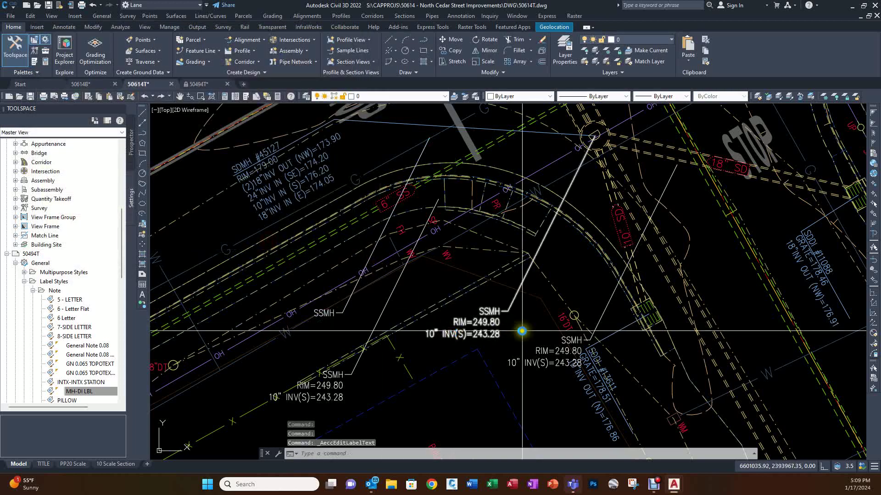
Edit the lower-right copy to show only 10" INV(S)=243.28, removing the SSMH and RIM lines
{"action": "double_click", "coordinate": [550, 356]}
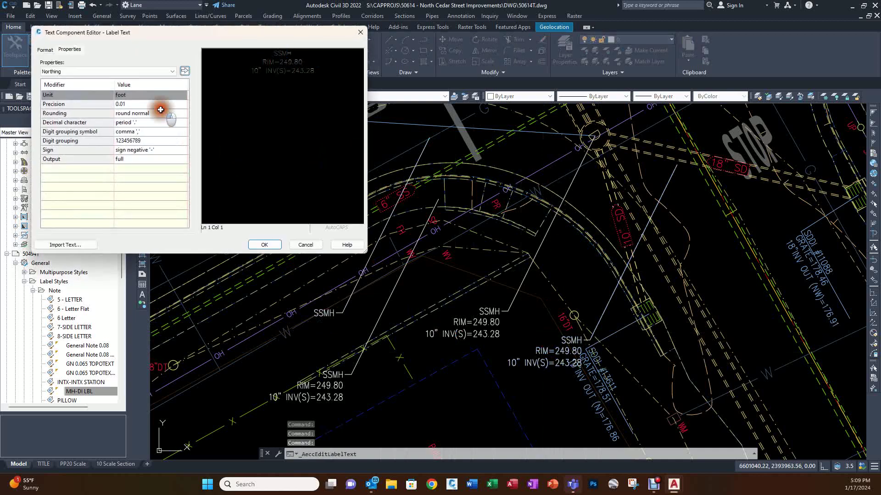
{"action": "left_click_drag", "start_coordinate": [244, 51], "coordinate": [241, 63]}
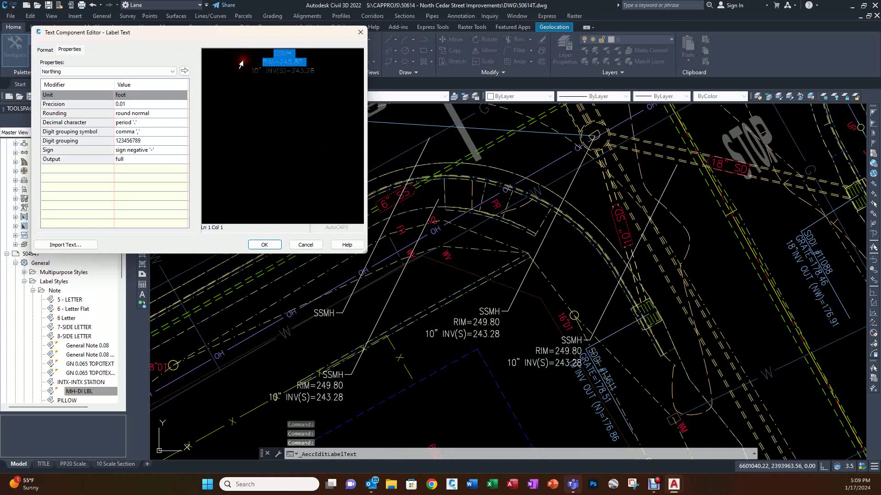
{"action": "key", "text": "Delete"}
{"action": "left_click", "coordinate": [265, 245]}
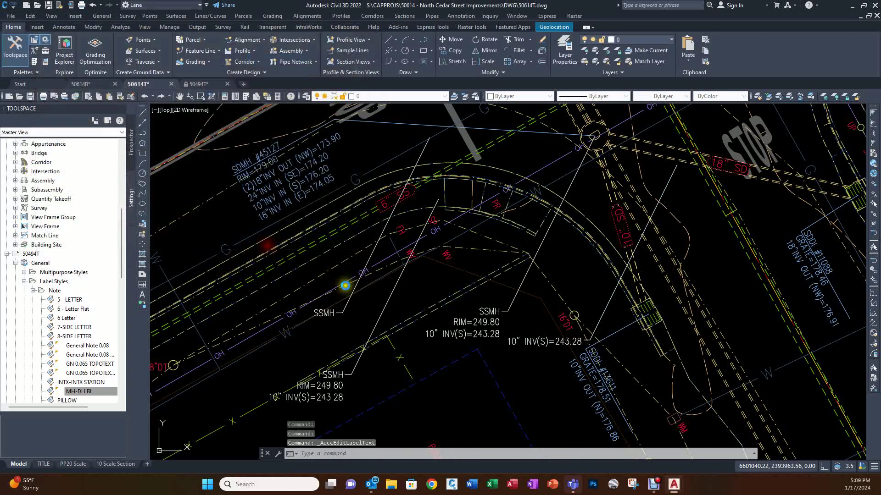